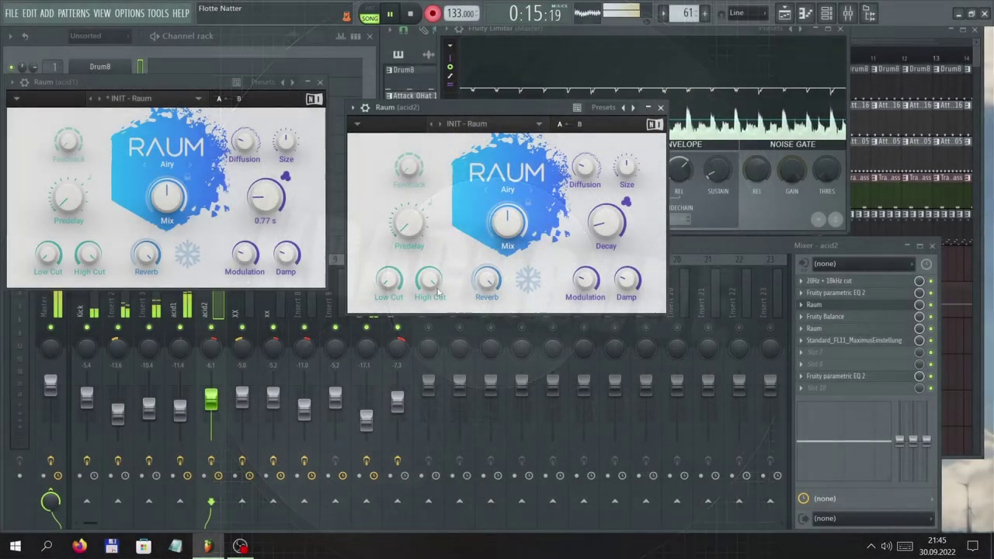
Arrange the acid1 and acid2 Raum windows side by side above the mixer and pull the master's Fruity Limiter window clear.
{"action": "left_click_drag", "start_coordinate": [159, 80], "coordinate": [153, 33]}
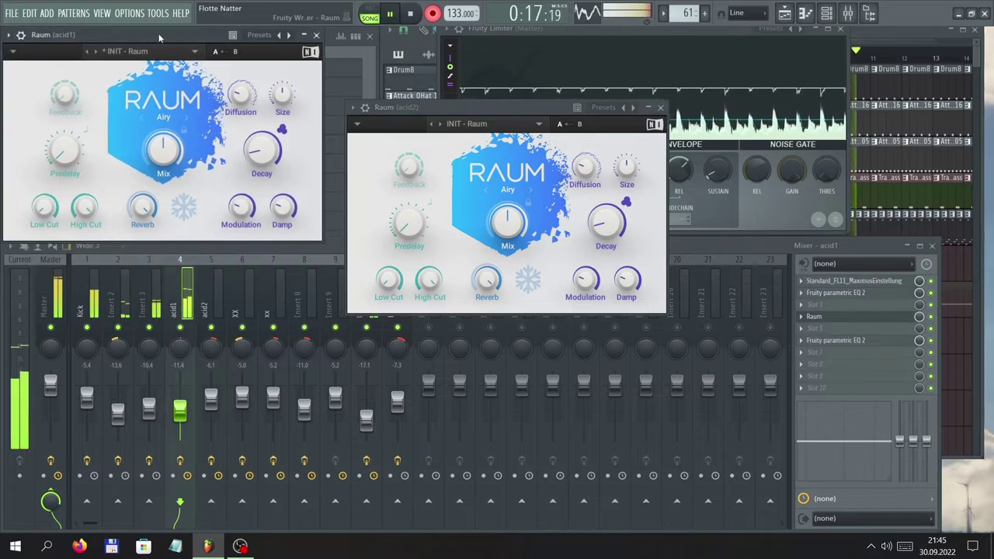
{"action": "left_click_drag", "start_coordinate": [442, 110], "coordinate": [422, 38]}
{"action": "left_click_drag", "start_coordinate": [681, 36], "coordinate": [748, 44]}
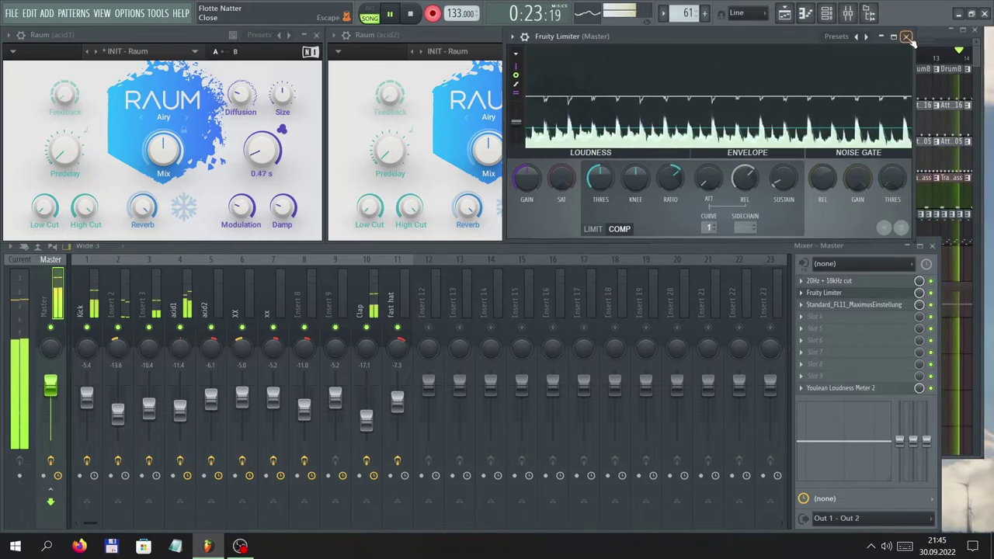
Close the Fruity Limiter and playlist windows and lower the mixer's upper edge below the Raum windows.
{"action": "left_click", "coordinate": [906, 35]}
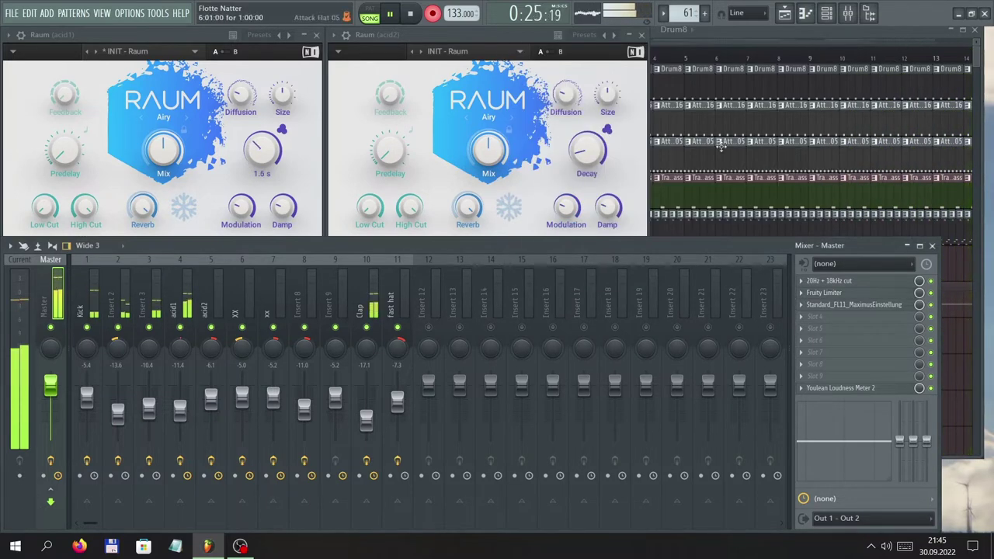
{"action": "left_click", "coordinate": [977, 30]}
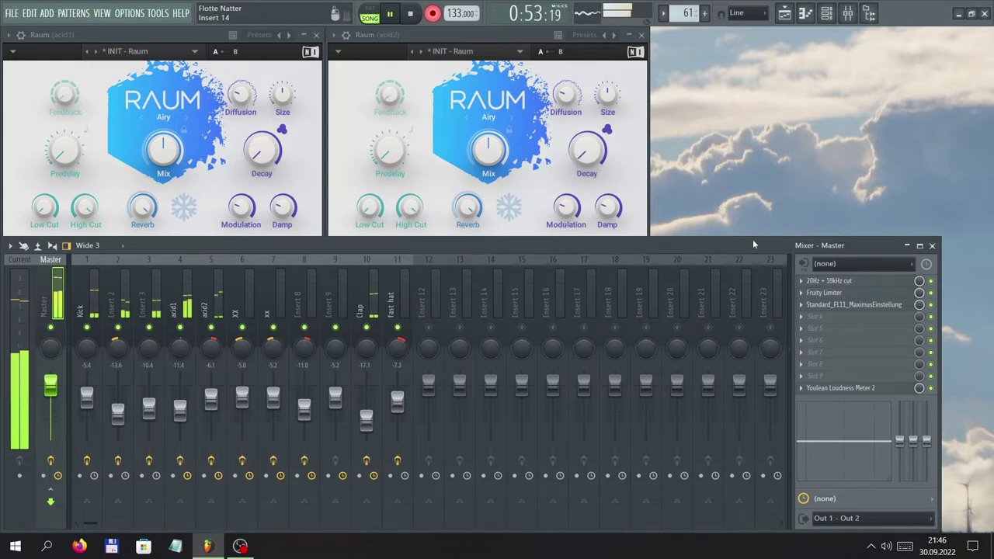
{"action": "left_click_drag", "start_coordinate": [717, 239], "coordinate": [692, 269]}
Look at the Transistor Bass and Transistor Bass #2 instruments from the channel rack, closing everything again.
{"action": "left_click", "coordinate": [367, 261]}
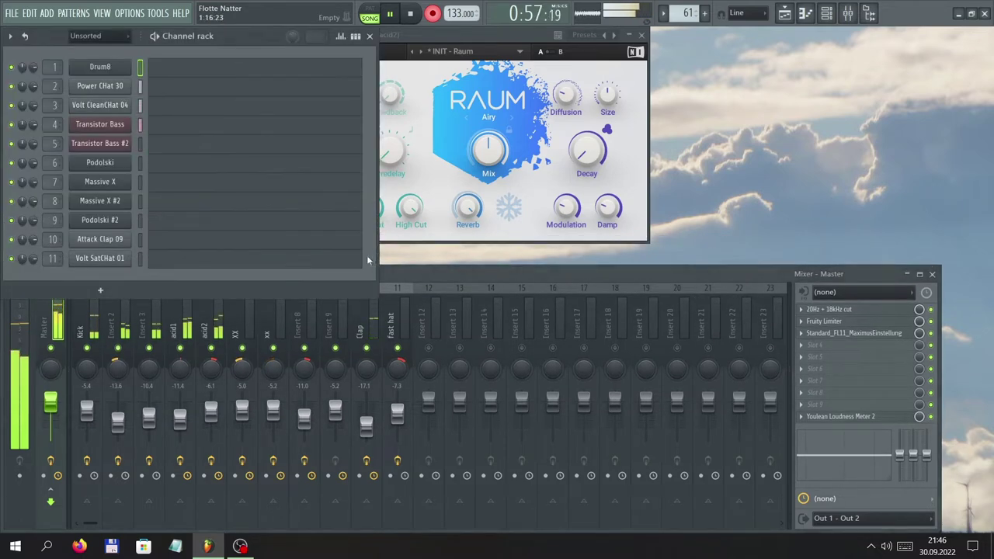
{"action": "left_click", "coordinate": [105, 124]}
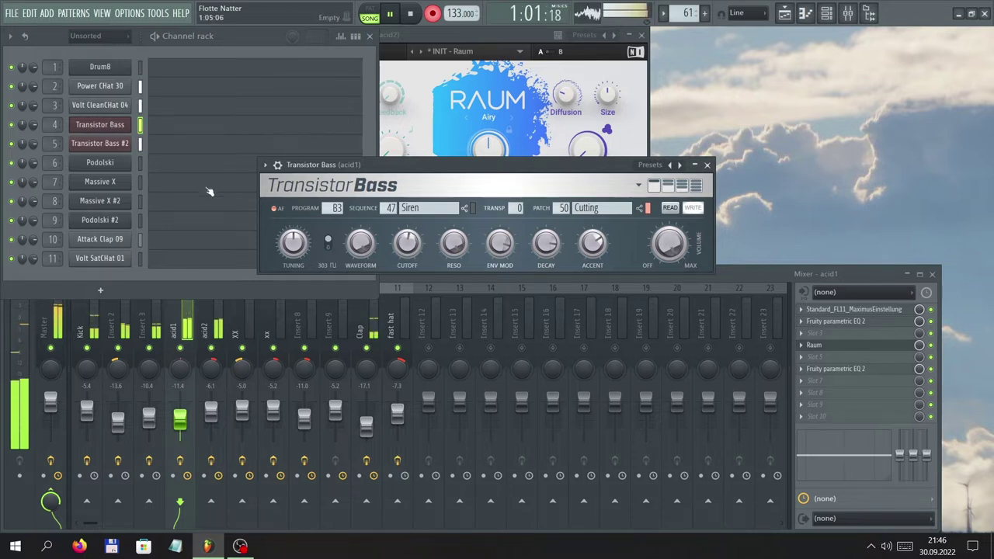
{"action": "left_click", "coordinate": [115, 145]}
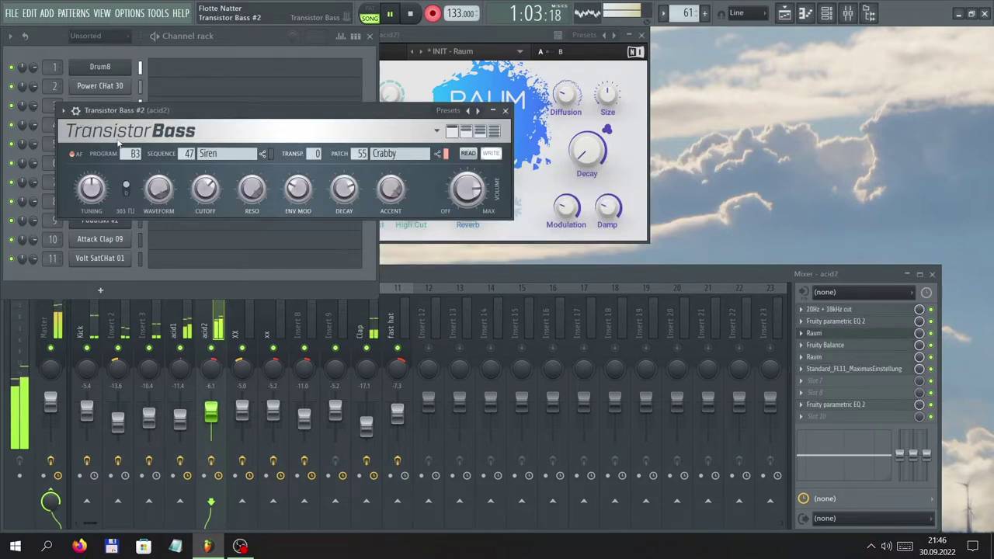
{"action": "left_click", "coordinate": [505, 110]}
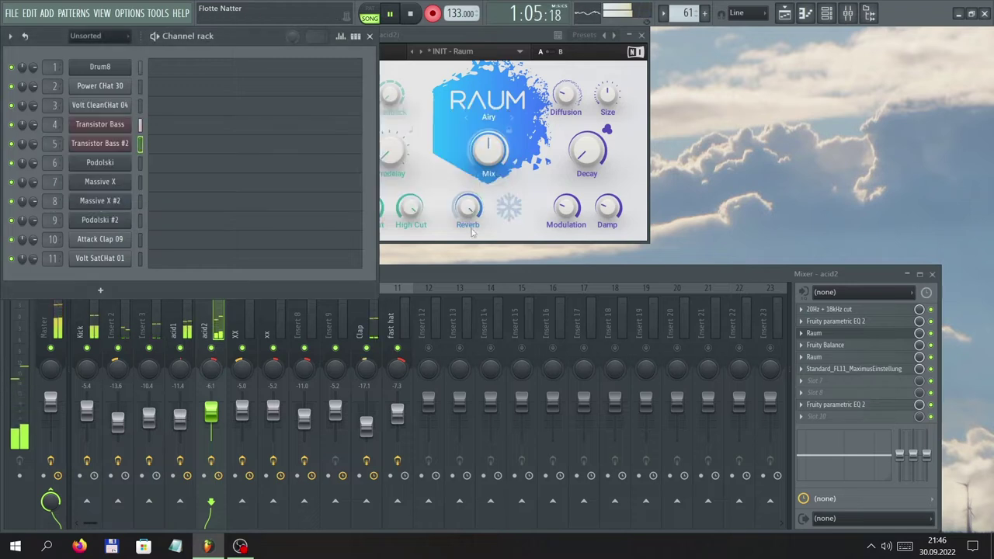
{"action": "left_click", "coordinate": [369, 36]}
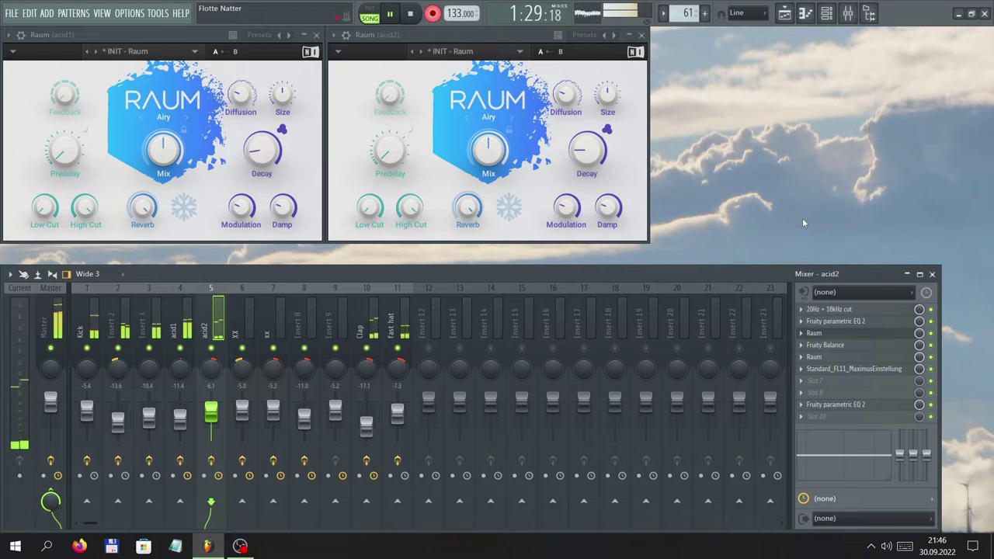
Pan the fast hat mixer track to the left, past 15%, and the Clap track to the right.
{"action": "left_click", "coordinate": [397, 367]}
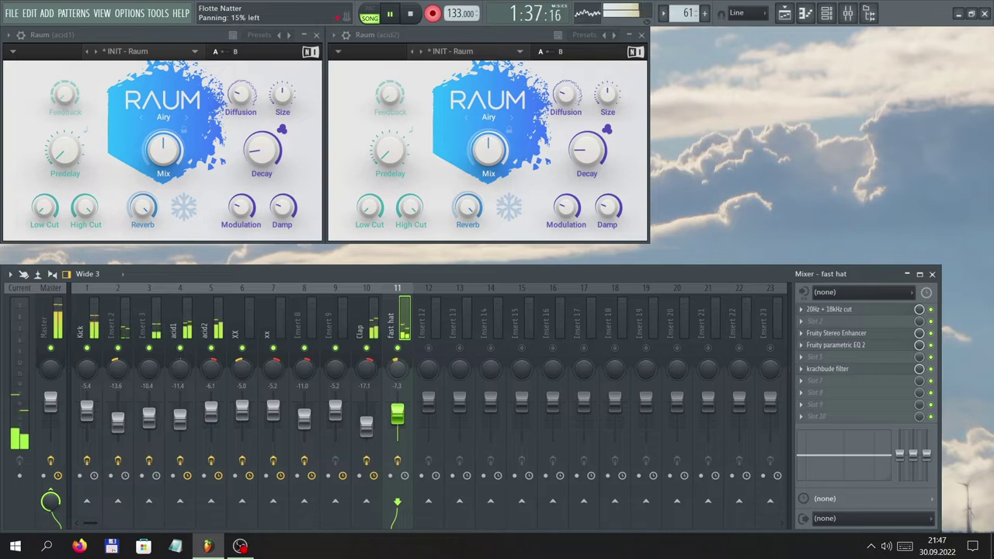
{"action": "left_click_drag", "start_coordinate": [397, 366], "coordinate": [397, 398]}
{"action": "mouse_move", "coordinate": [366, 369]}
{"action": "left_mouse_down"}
{"action": "mouse_move", "coordinate": [366, 348]}
{"action": "mouse_move", "coordinate": [368, 369]}
{"action": "left_mouse_up"}
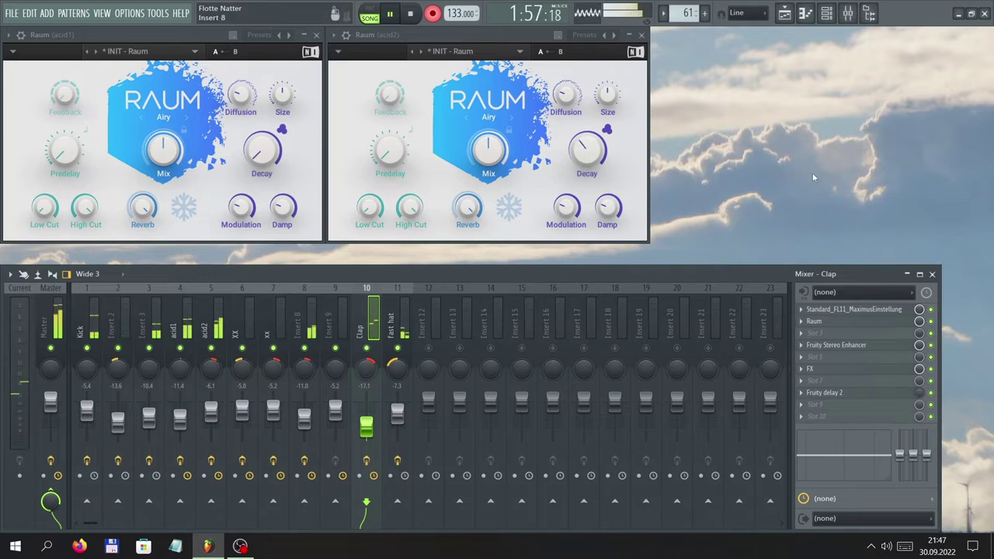
Shift the fast hat's panning slightly right, and sweep acid2's panning to about 15% left and back to the right.
{"action": "left_click", "coordinate": [306, 325]}
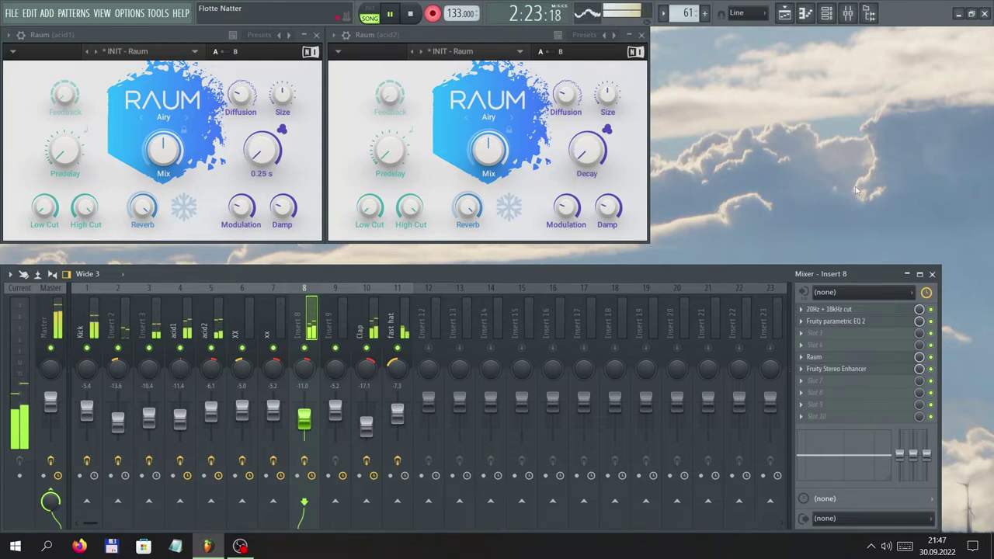
{"action": "left_click", "coordinate": [387, 370]}
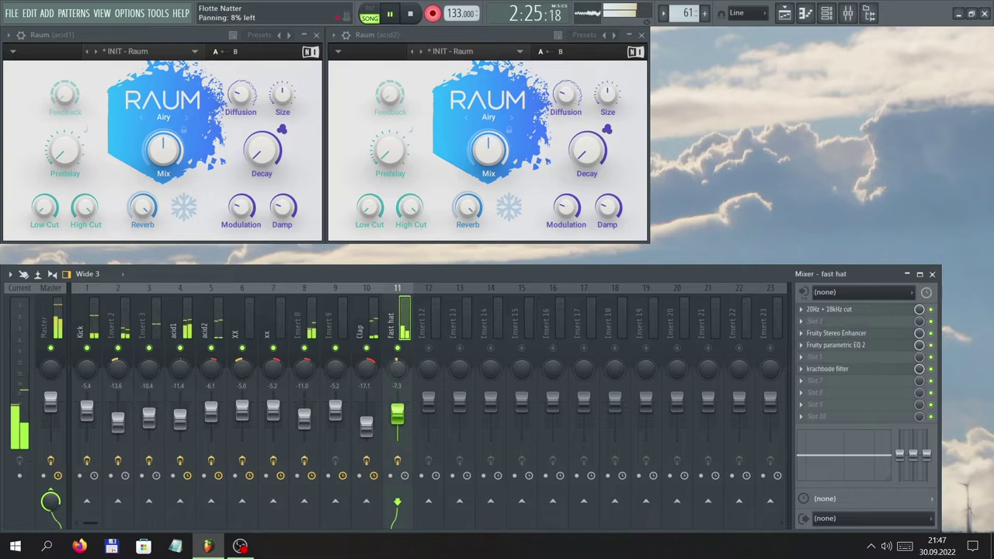
{"action": "left_click_drag", "start_coordinate": [397, 370], "coordinate": [397, 370]}
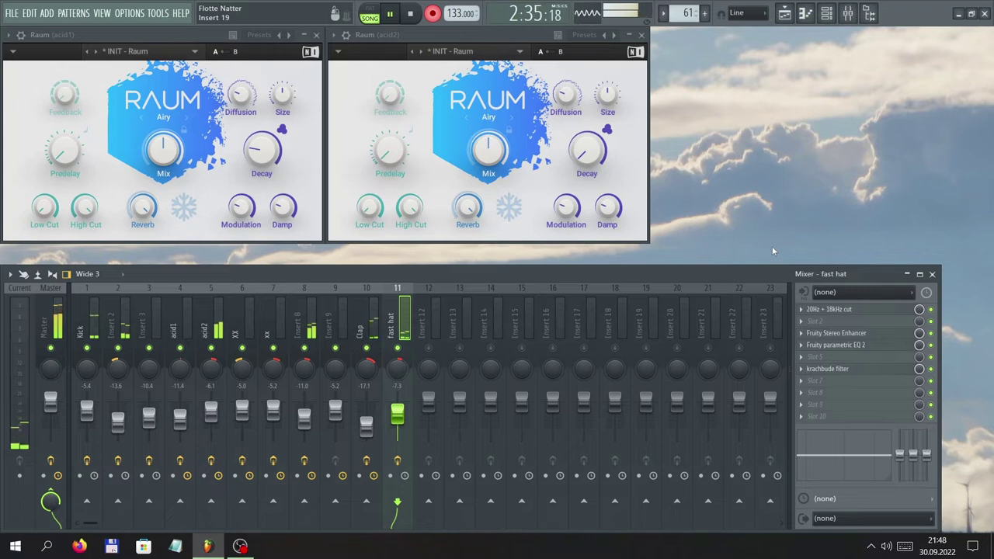
{"action": "left_click", "coordinate": [211, 366]}
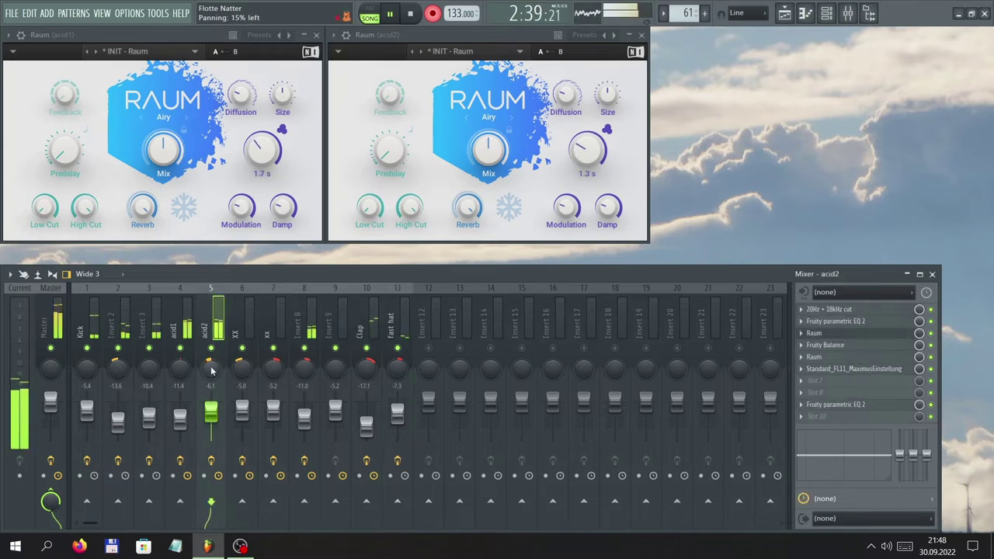
{"action": "left_click_drag", "start_coordinate": [213, 371], "coordinate": [212, 349]}
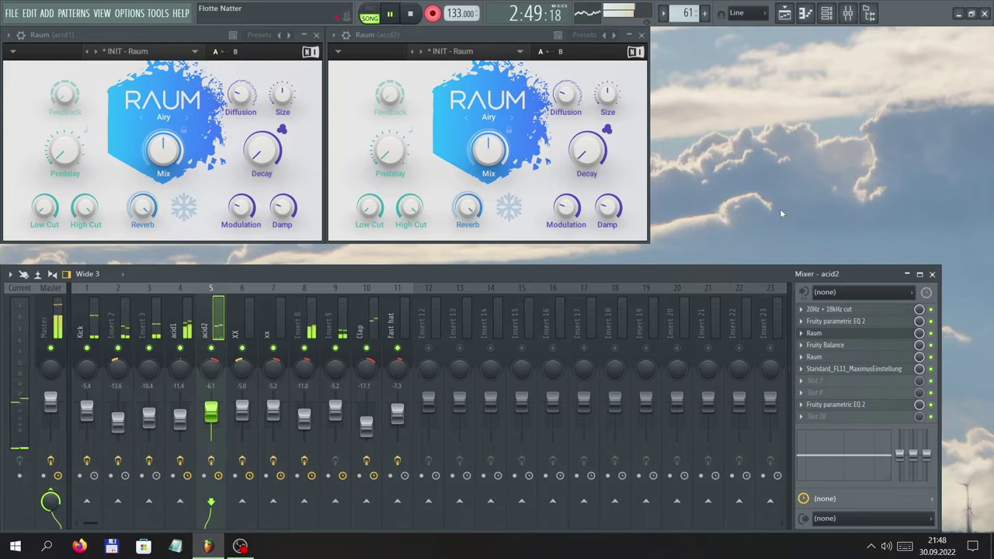
Raise the volume of Insert 9 to about 0.2 dB and Insert 8 to about -5.8 dB.
{"action": "left_click_drag", "start_coordinate": [338, 418], "coordinate": [343, 398]}
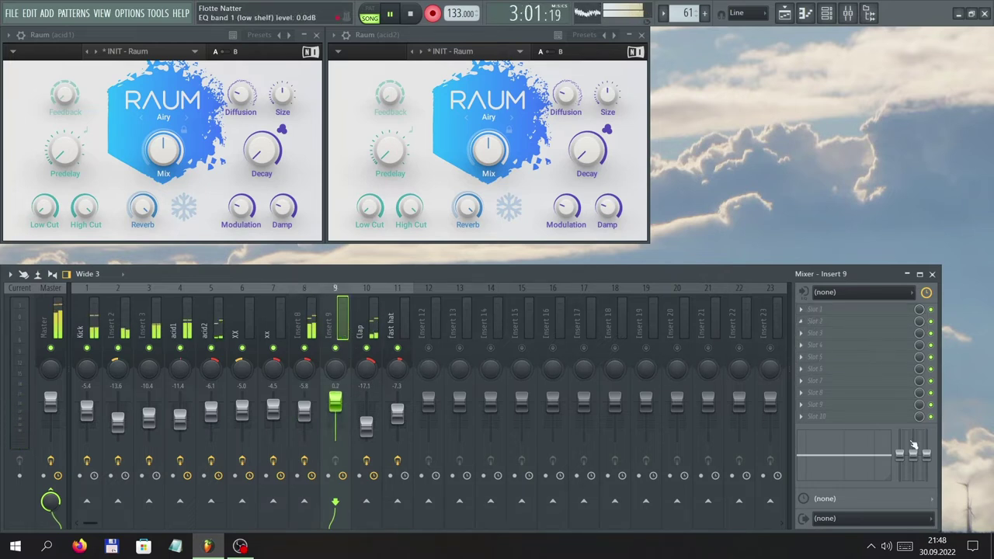
{"action": "left_click", "coordinate": [303, 327]}
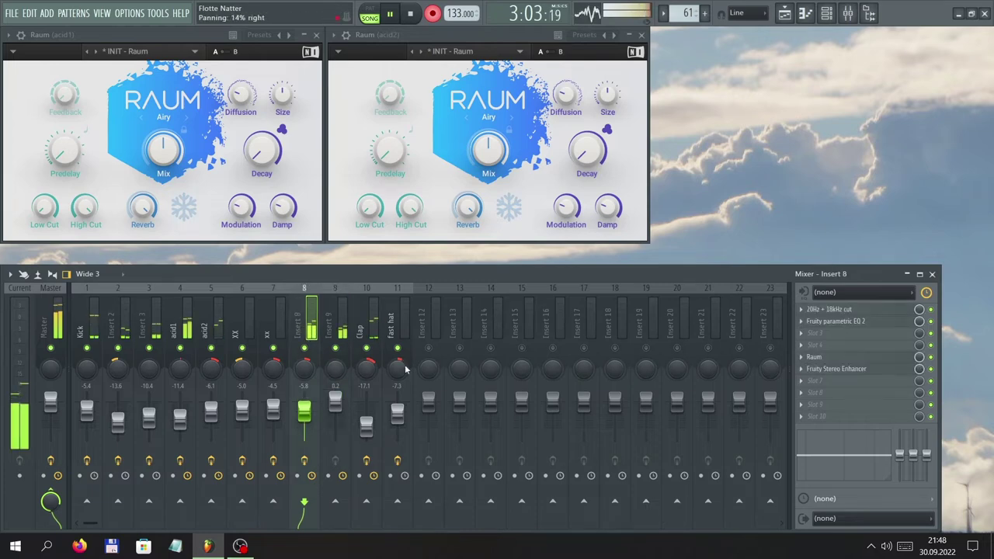
Sweep bands 5 and 6 of Insert 8's Fruity parametric EQ 2, settle band 6 at about 3 kHz near 0 dB, and close both EQs.
{"action": "left_click", "coordinate": [855, 311]}
{"action": "left_click", "coordinate": [854, 311]}
{"action": "left_click", "coordinate": [855, 311]}
{"action": "left_click", "coordinate": [847, 321]}
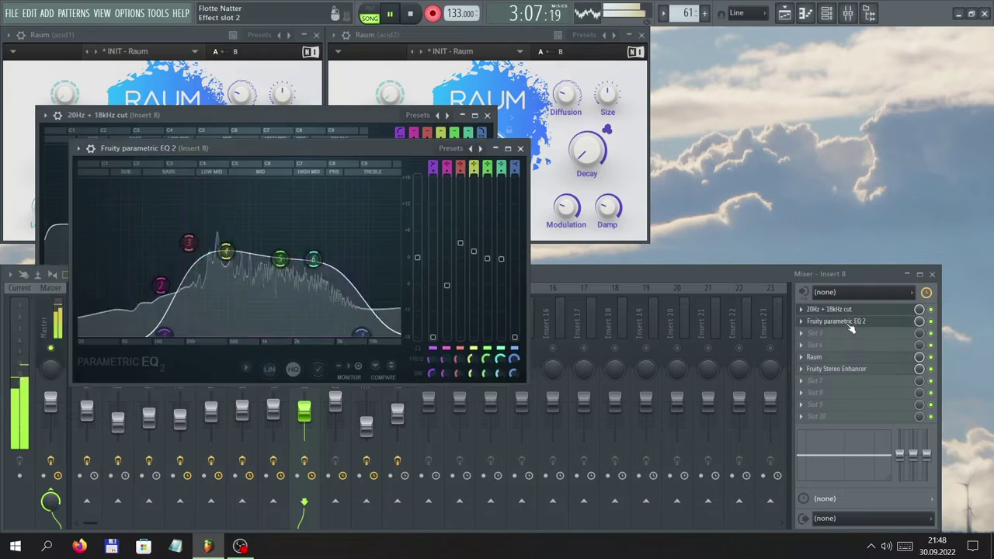
{"action": "left_click_drag", "start_coordinate": [287, 264], "coordinate": [310, 264]}
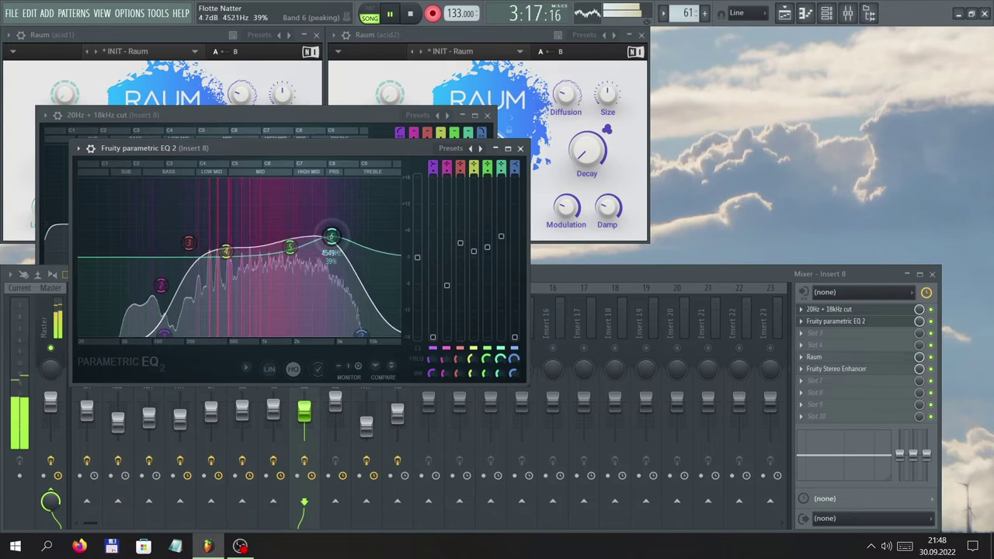
{"action": "left_click_drag", "start_coordinate": [296, 254], "coordinate": [282, 289]}
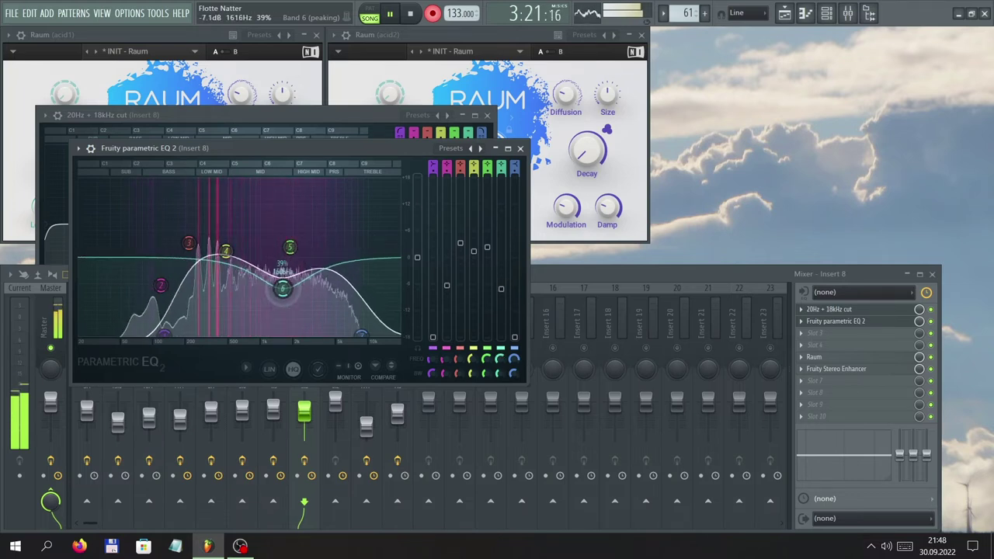
{"action": "left_click_drag", "start_coordinate": [315, 252], "coordinate": [312, 255]}
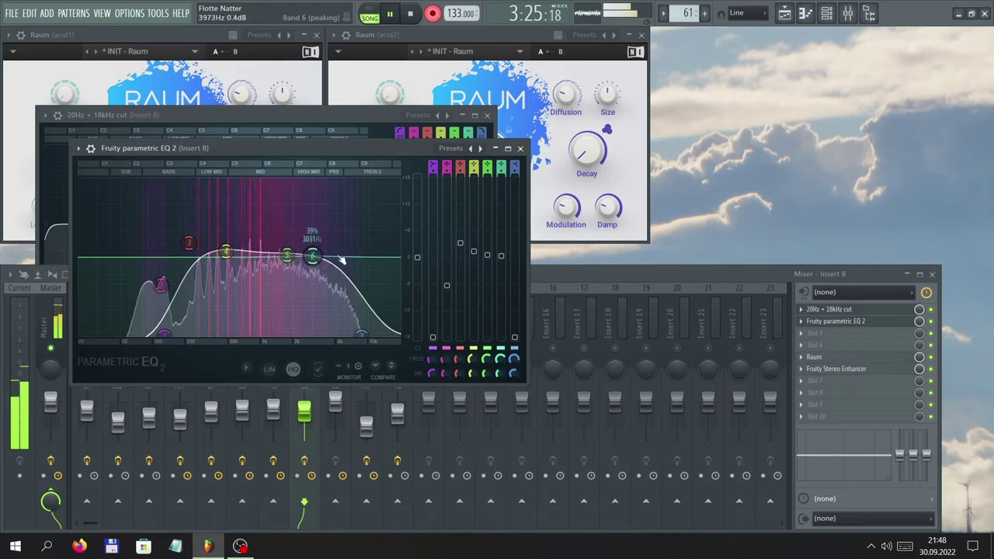
{"action": "left_click", "coordinate": [521, 148]}
{"action": "left_click", "coordinate": [487, 115]}
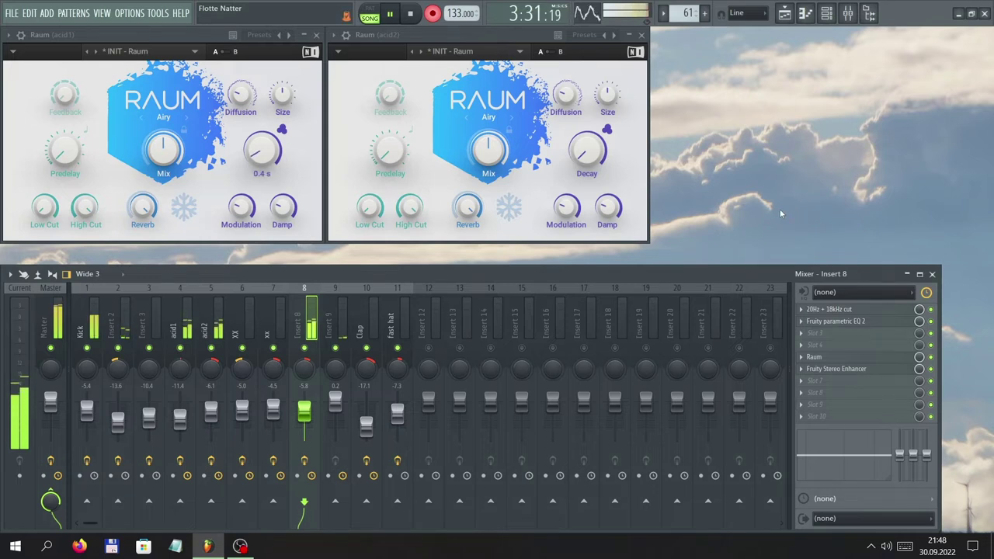
Lower Insert 8's volume in stages to about -7.4 dB and on to about -12.6 dB.
{"action": "left_click_drag", "start_coordinate": [314, 407], "coordinate": [315, 412]}
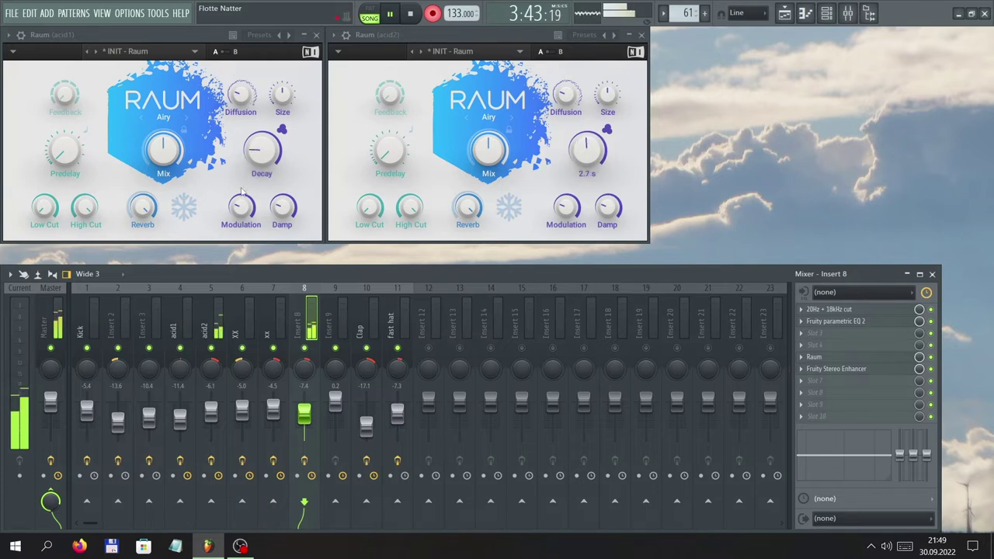
{"action": "left_click_drag", "start_coordinate": [304, 412], "coordinate": [306, 424]}
{"action": "scroll", "coordinate": [305, 423], "scroll_direction": "down", "scroll_amount": 3}
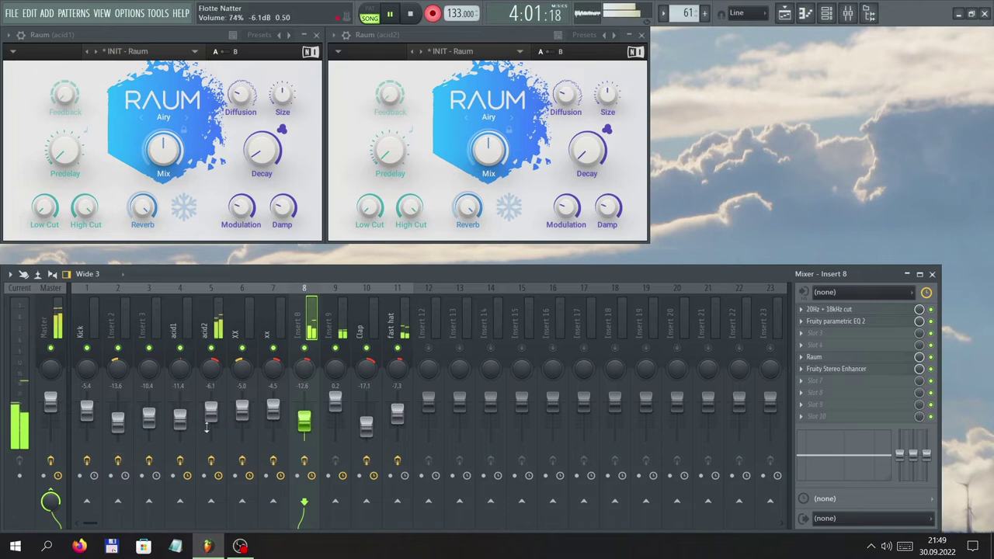
Bring acid2's right panning closer to centre and pan the fast hat slightly left.
{"action": "mouse_move", "coordinate": [217, 371]}
{"action": "left_mouse_down"}
{"action": "mouse_move", "coordinate": [217, 420]}
{"action": "mouse_move", "coordinate": [221, 367]}
{"action": "left_mouse_up"}
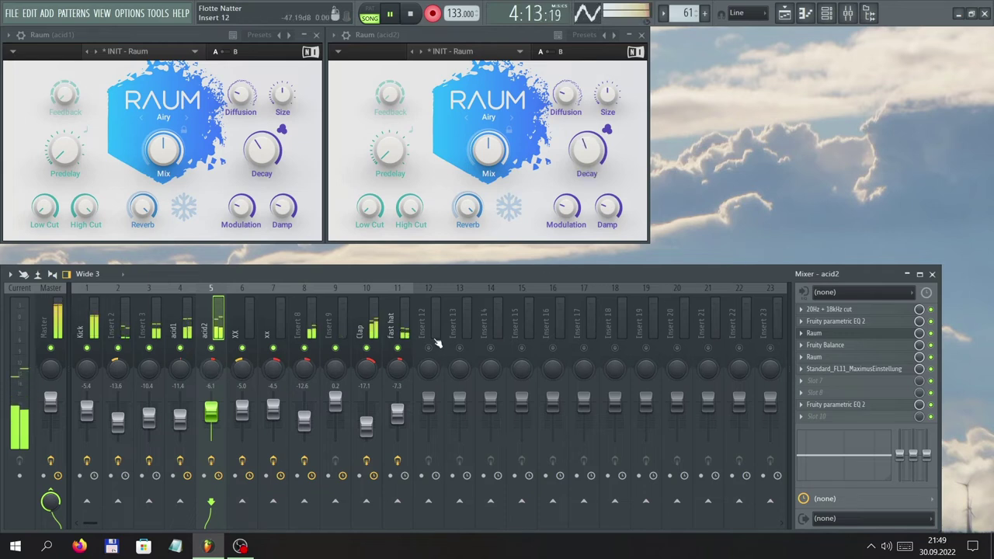
{"action": "left_click", "coordinate": [398, 327]}
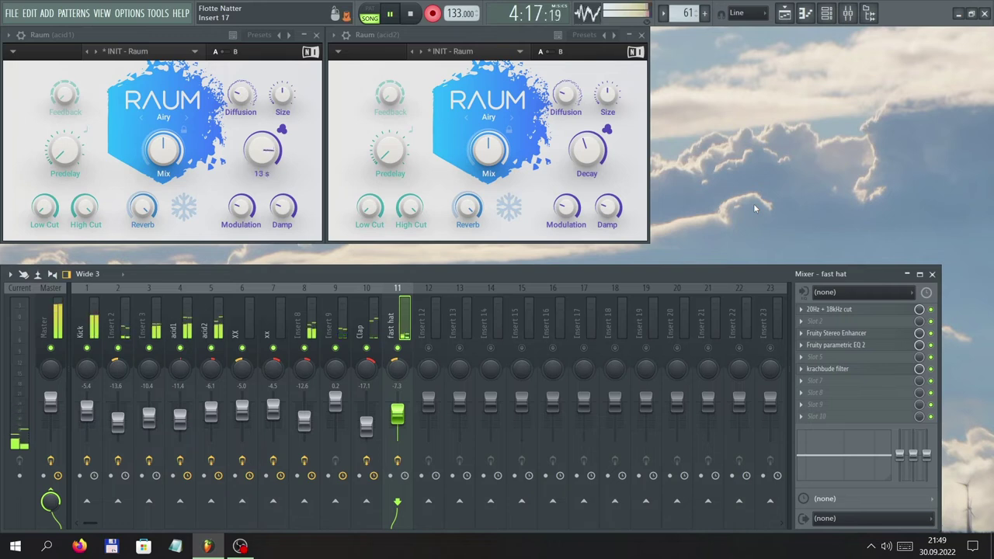
Sweep acid1's panning to the left and back to centre.
{"action": "left_click", "coordinate": [178, 370]}
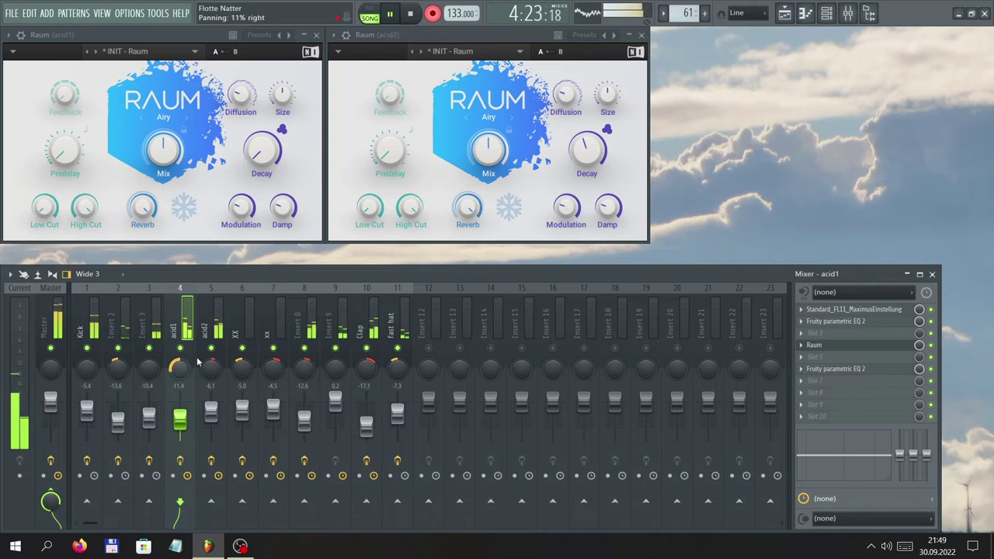
{"action": "left_click_drag", "start_coordinate": [180, 371], "coordinate": [180, 363]}
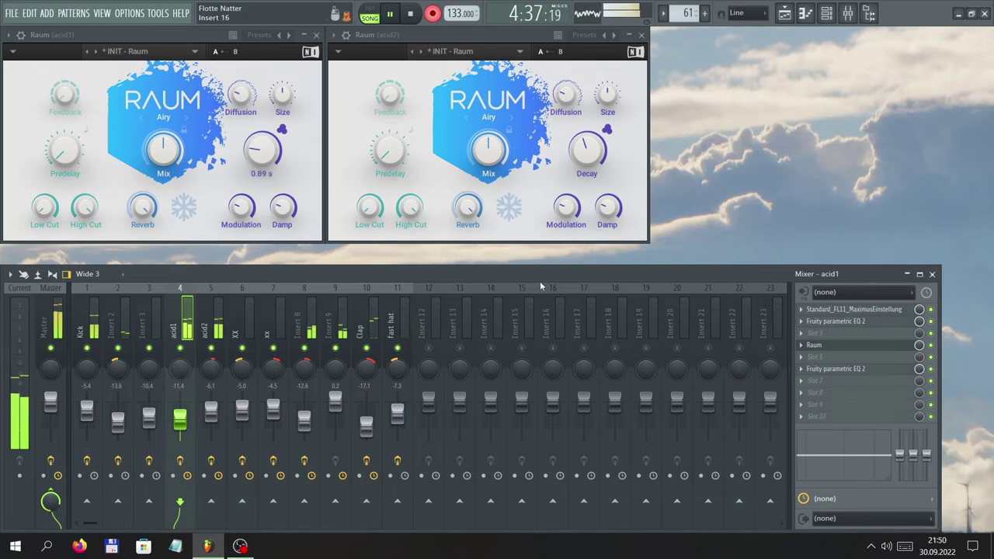
Sweep Insert 9's panning right and over to slightly left, and bring the Clap's panning closer to centre.
{"action": "left_click", "coordinate": [335, 400]}
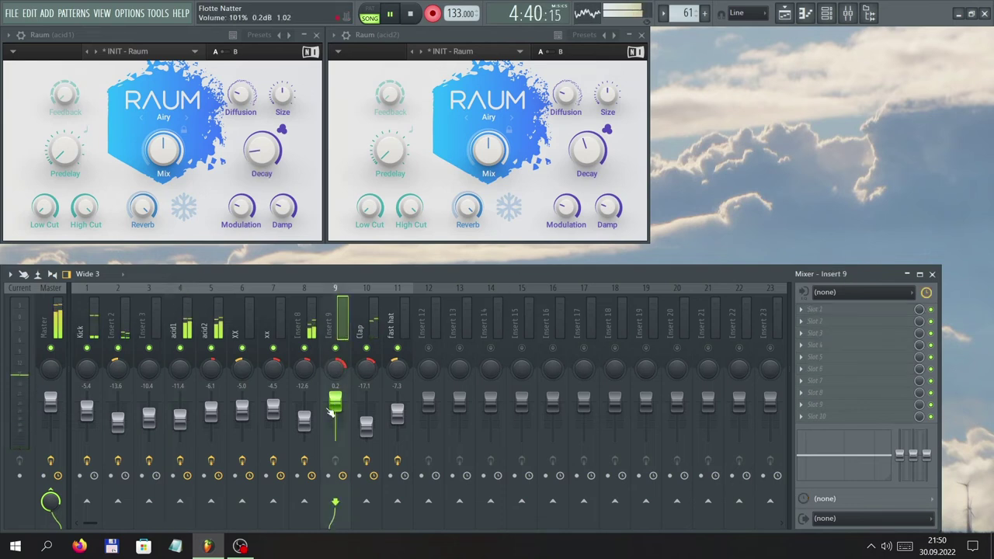
{"action": "left_click", "coordinate": [374, 368]}
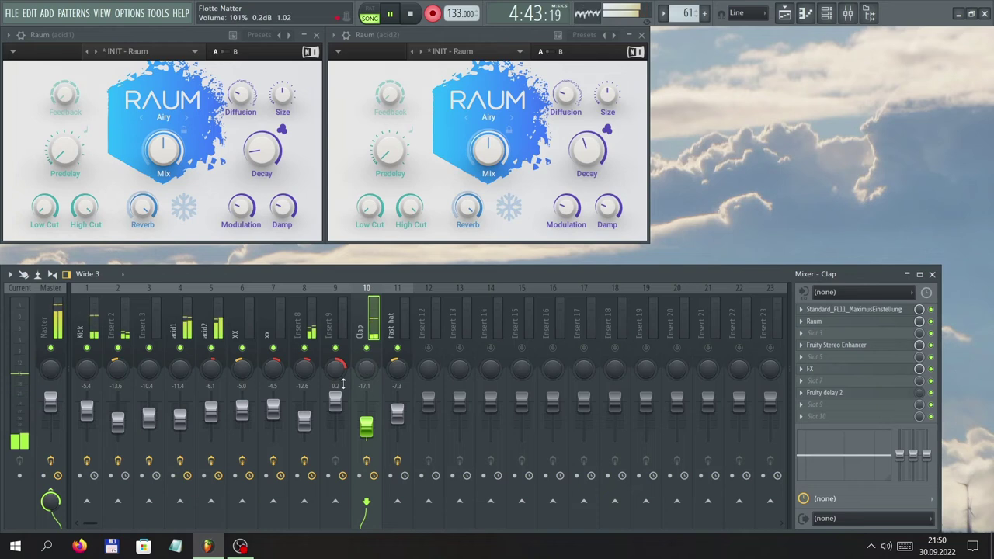
{"action": "left_click_drag", "start_coordinate": [335, 368], "coordinate": [335, 371]}
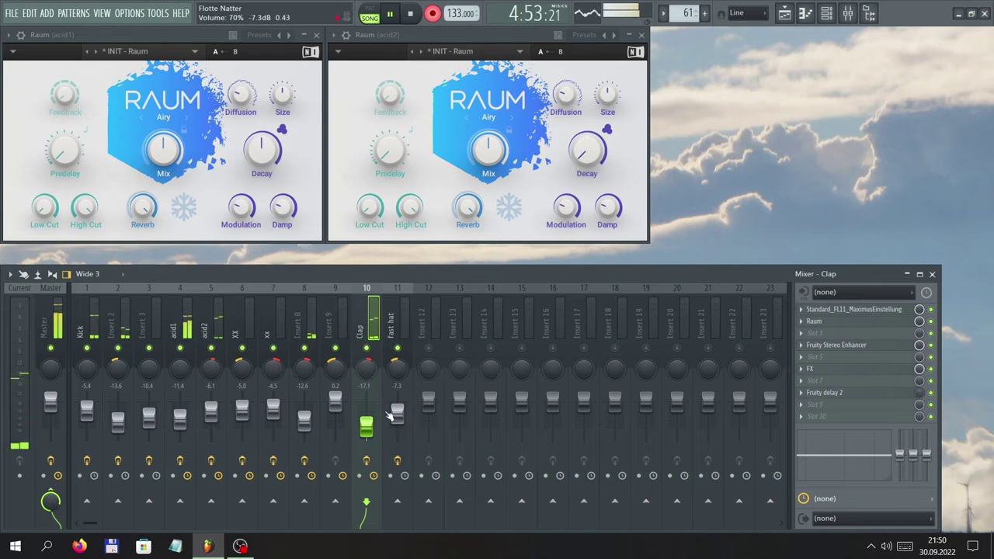
Pull the Clap and acid2 volumes far down, and raise acid1 to about -5.9 dB before settling it at about -8.7 dB.
{"action": "left_click_drag", "start_coordinate": [365, 425], "coordinate": [364, 443]}
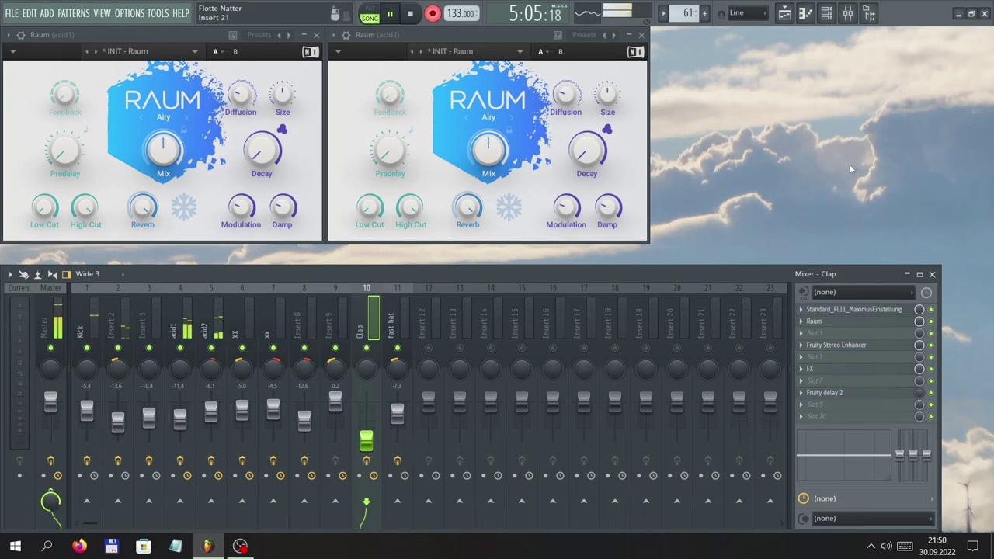
{"action": "left_click_drag", "start_coordinate": [211, 410], "coordinate": [183, 415]}
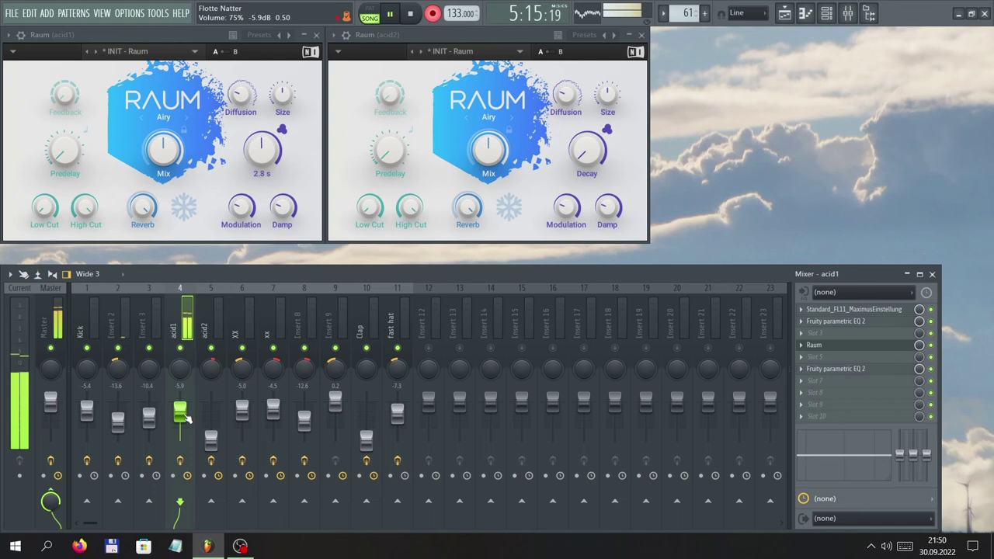
{"action": "scroll", "coordinate": [183, 418], "scroll_direction": "down", "scroll_amount": 2}
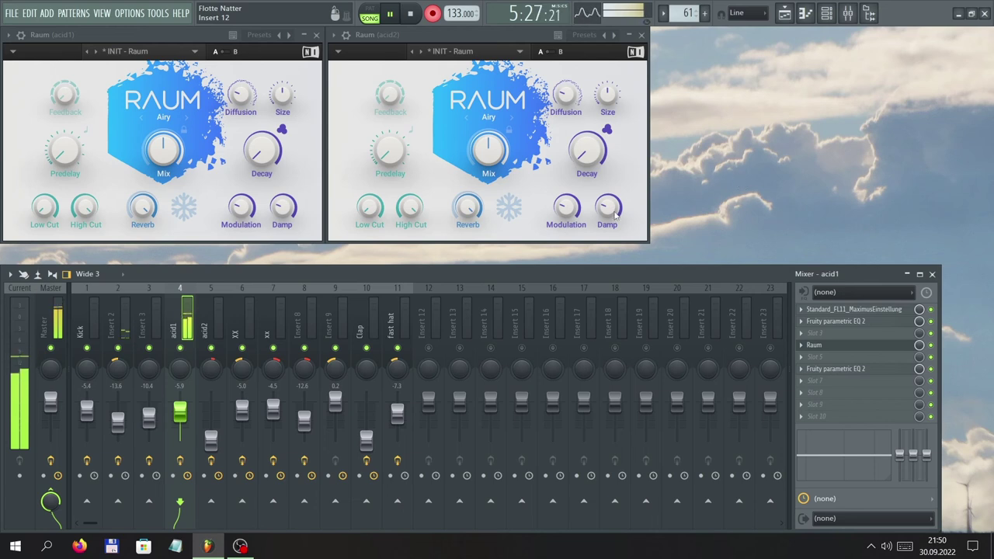
{"action": "mouse_move", "coordinate": [181, 414]}
{"action": "left_mouse_down"}
{"action": "mouse_move", "coordinate": [211, 439]}
{"action": "mouse_move", "coordinate": [211, 417]}
{"action": "mouse_move", "coordinate": [210, 441]}
{"action": "mouse_move", "coordinate": [185, 415]}
{"action": "left_mouse_up"}
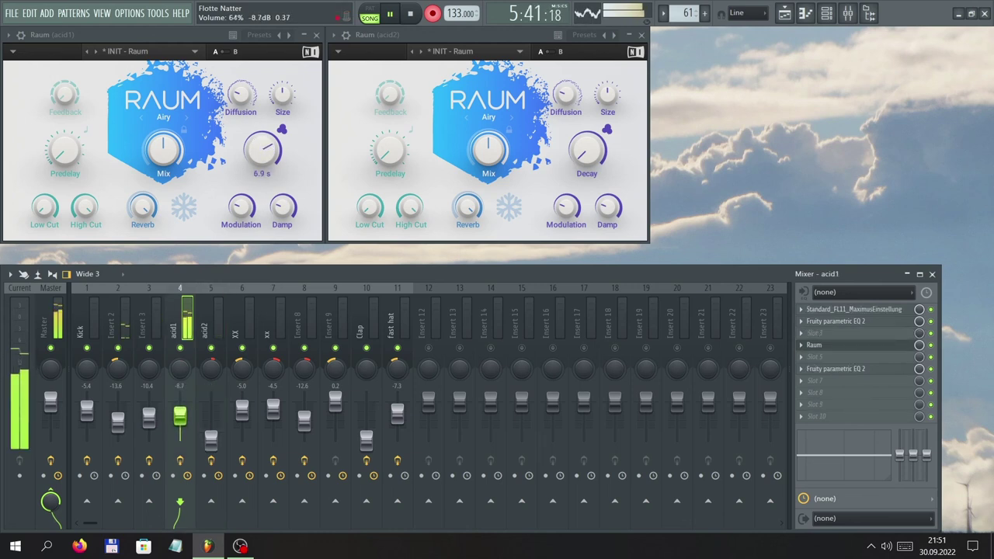